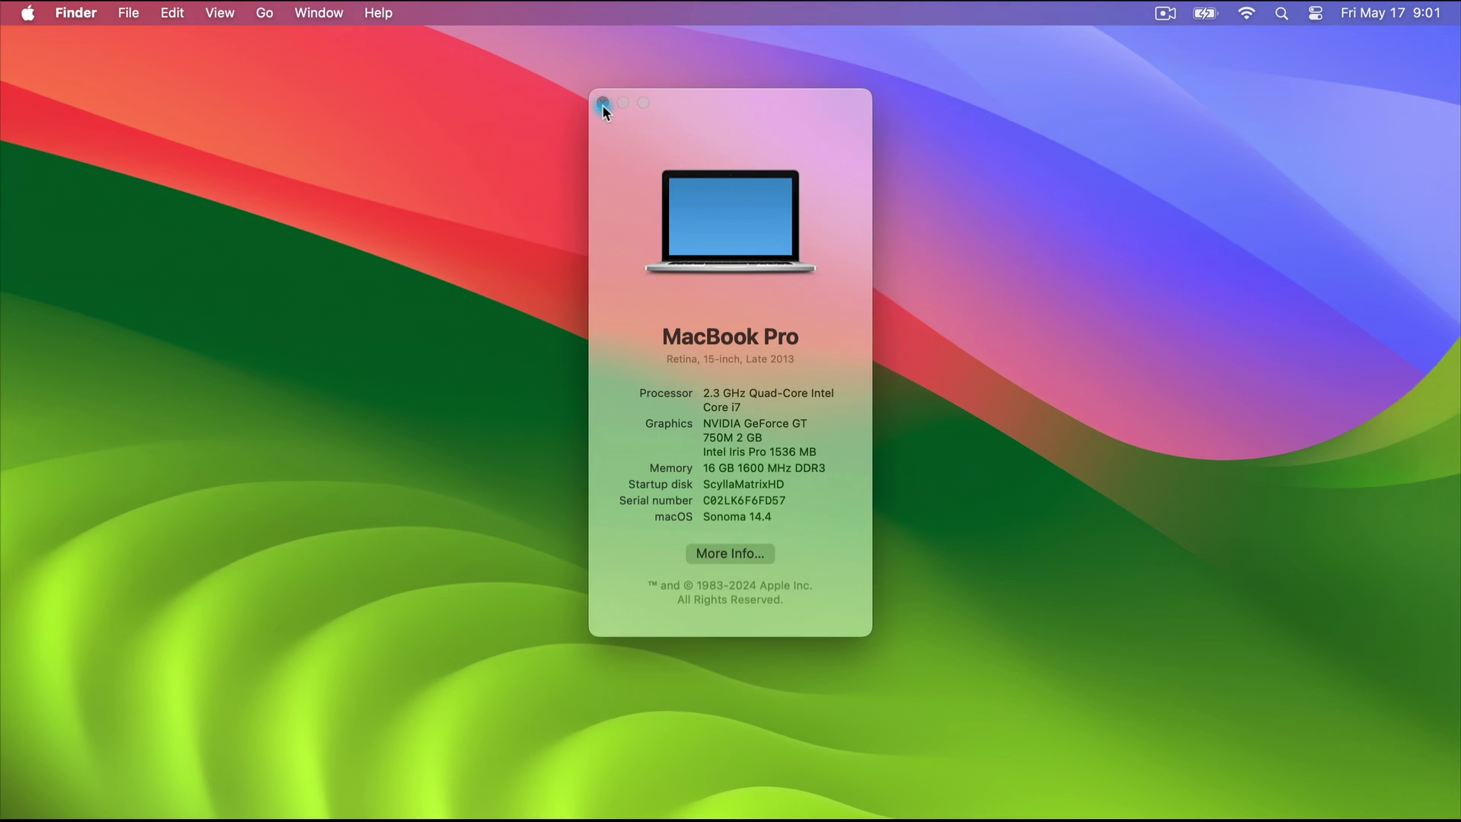
- Close About This Mac, launch OpenCore-Patcher from Spotlight, and start the 1.4.3 download and install
{"action": "left_click", "coordinate": [601, 104]}
{"action": "key", "text": "super+space"}
{"action": "type", "text": "opencore"}
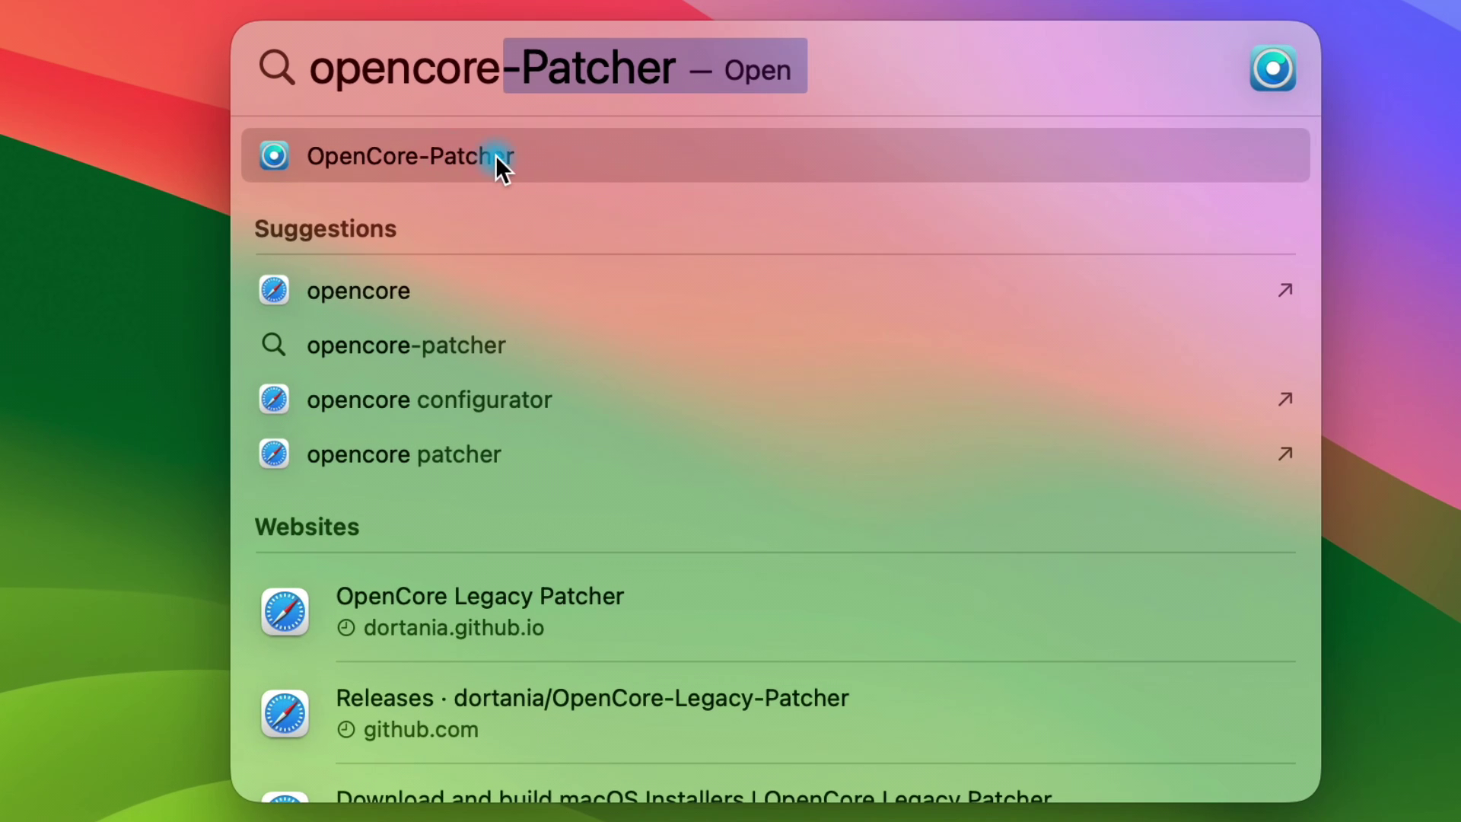
{"action": "left_click", "coordinate": [495, 155]}
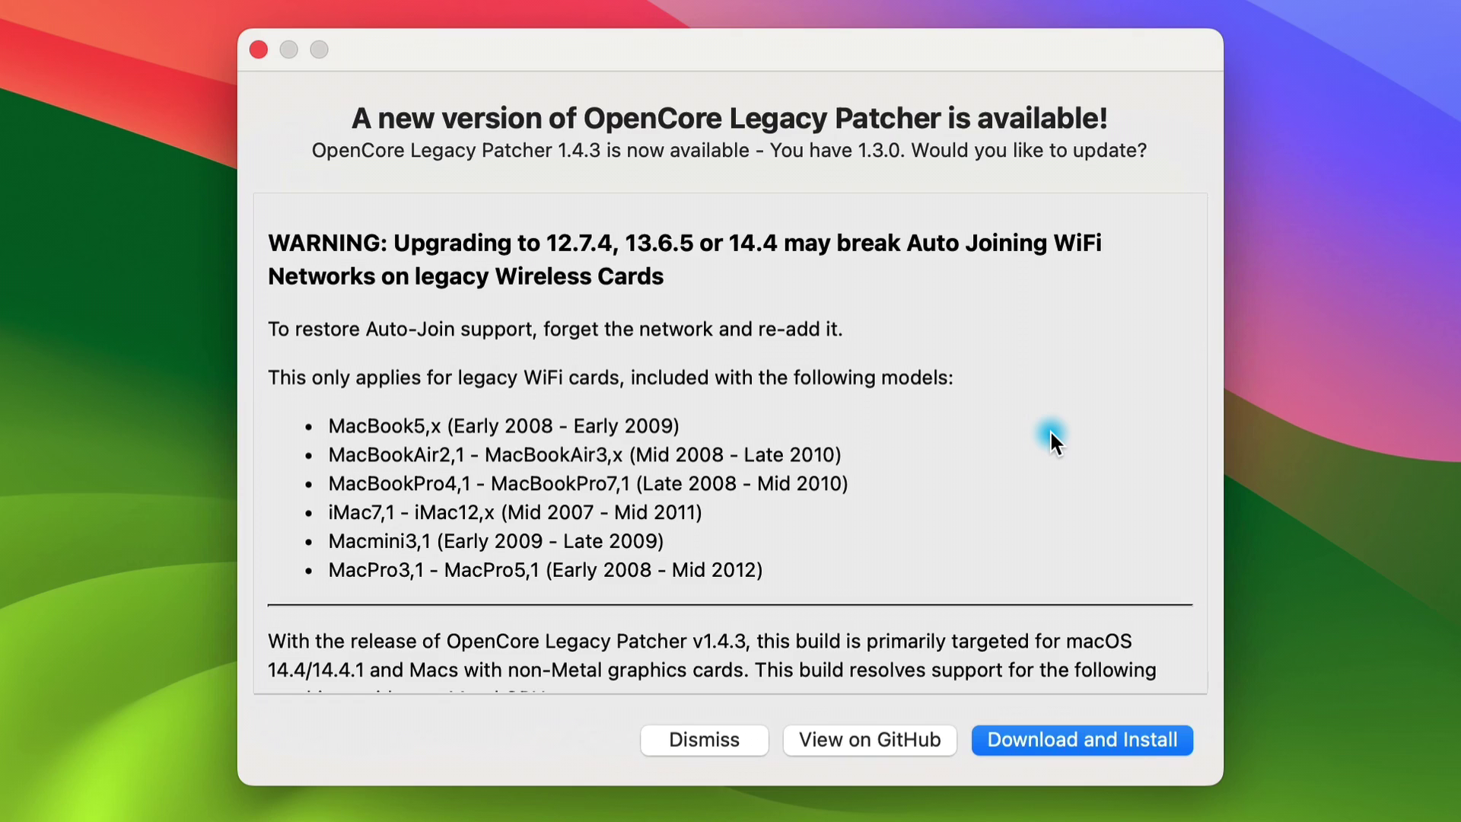
{"action": "left_click_drag", "start_coordinate": [1193, 327], "coordinate": [1189, 605]}
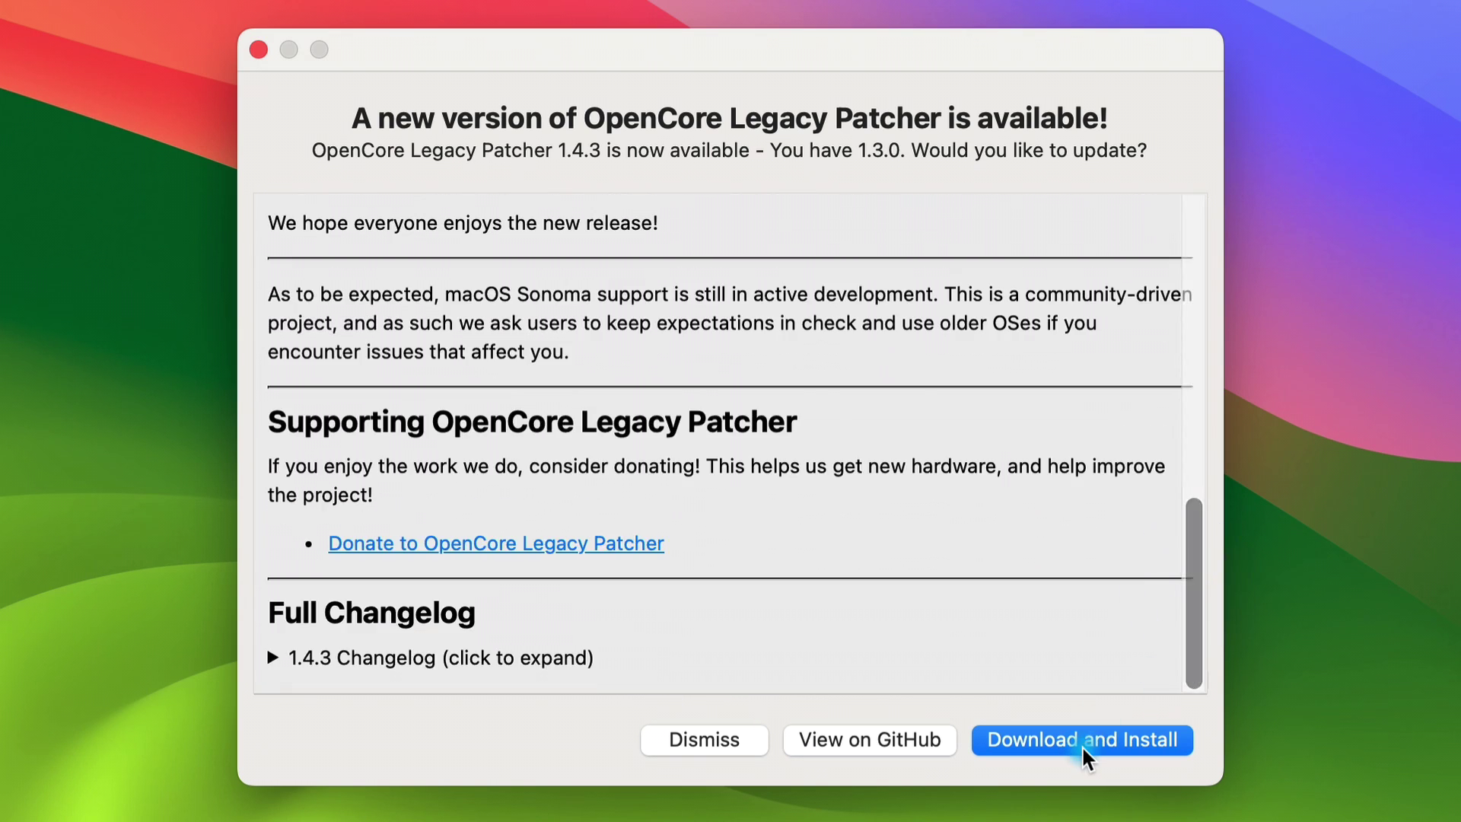
{"action": "left_click", "coordinate": [1081, 746]}
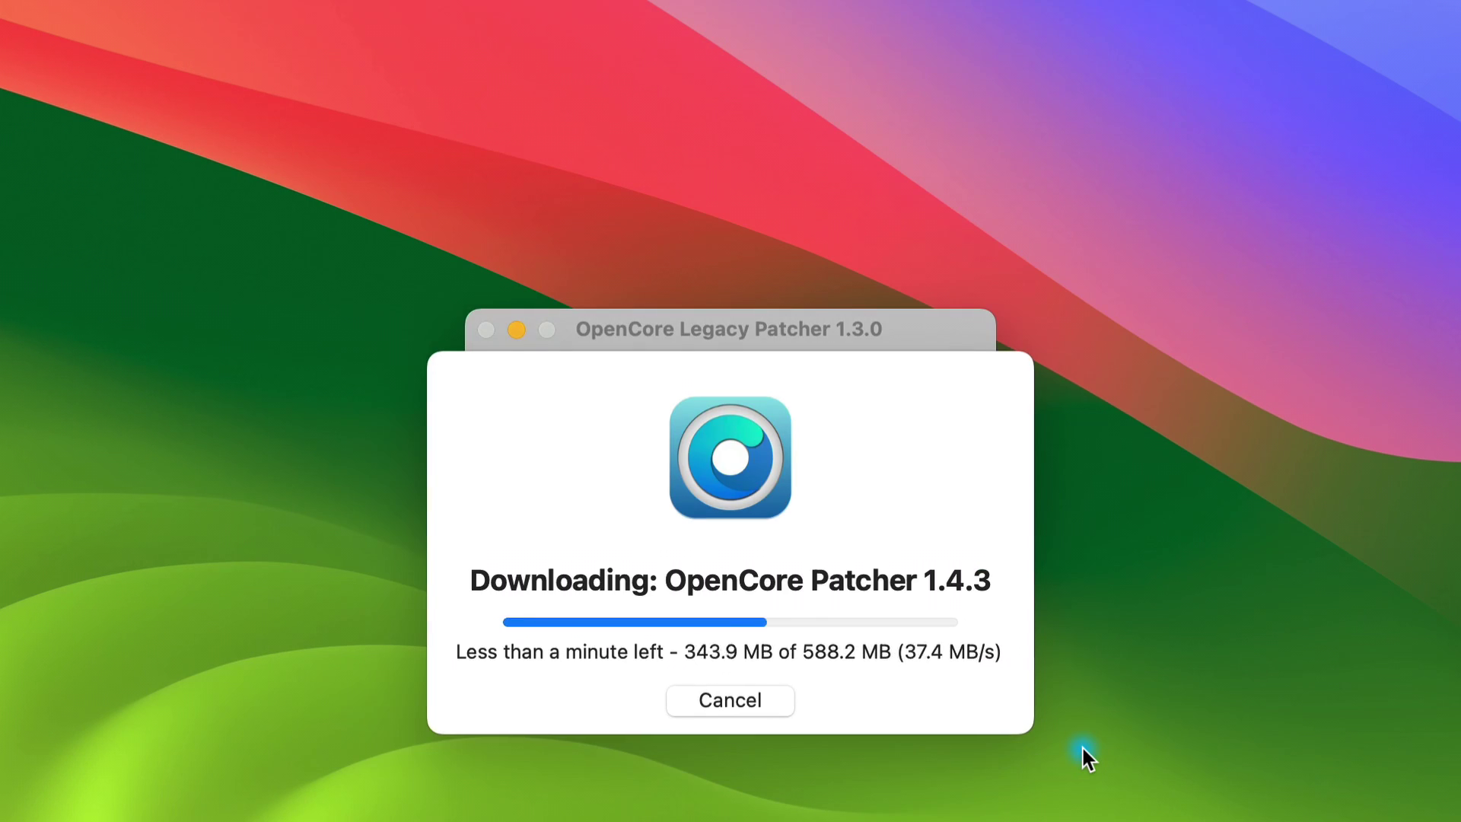
- Authorize the 1.4.3 install with the admin password and agree to update OpenCore and root patches
{"action": "type", "text": "•••••"}
{"action": "key", "text": "Return"}
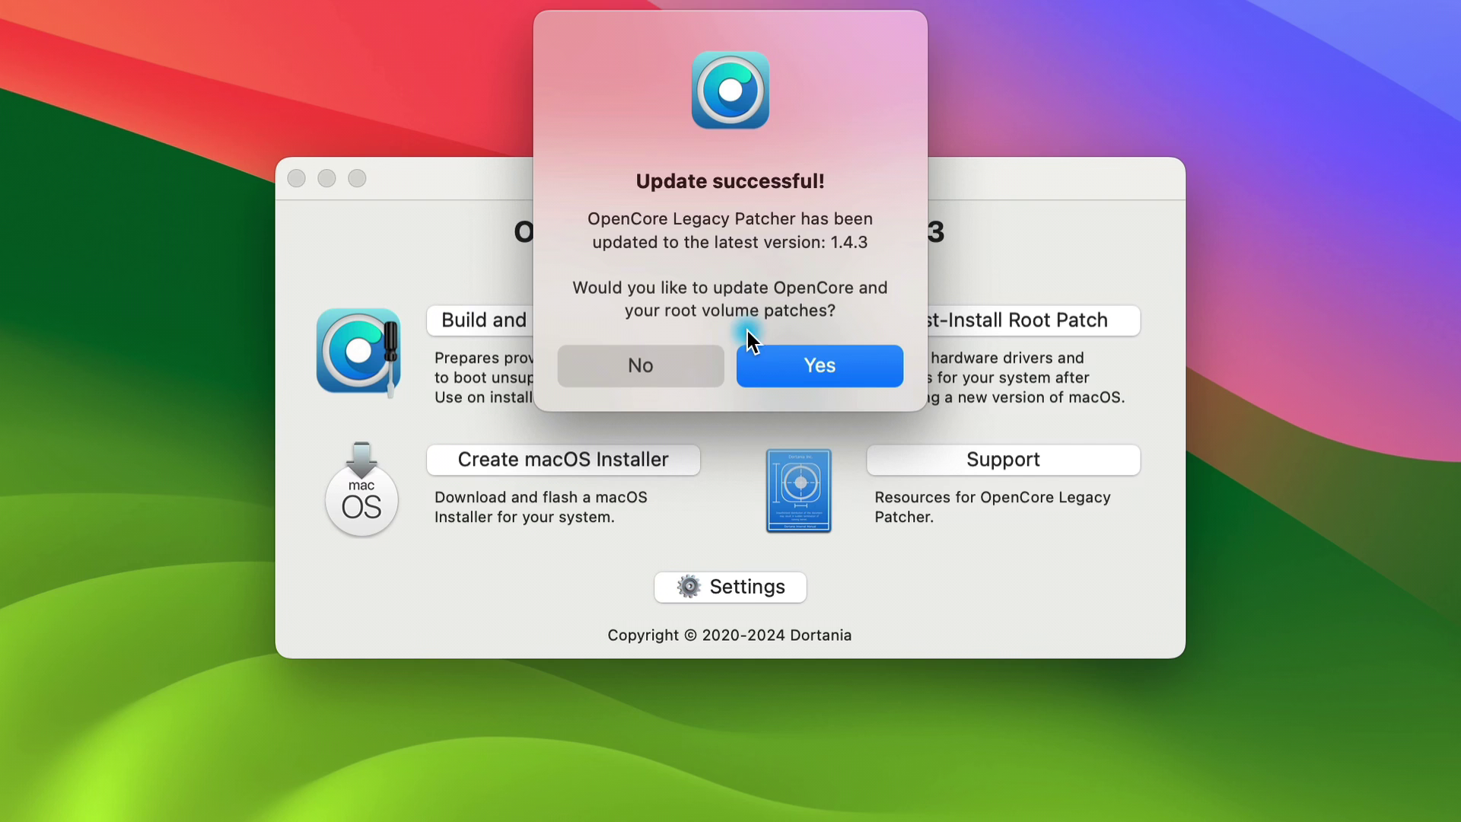
{"action": "left_click", "coordinate": [822, 373]}
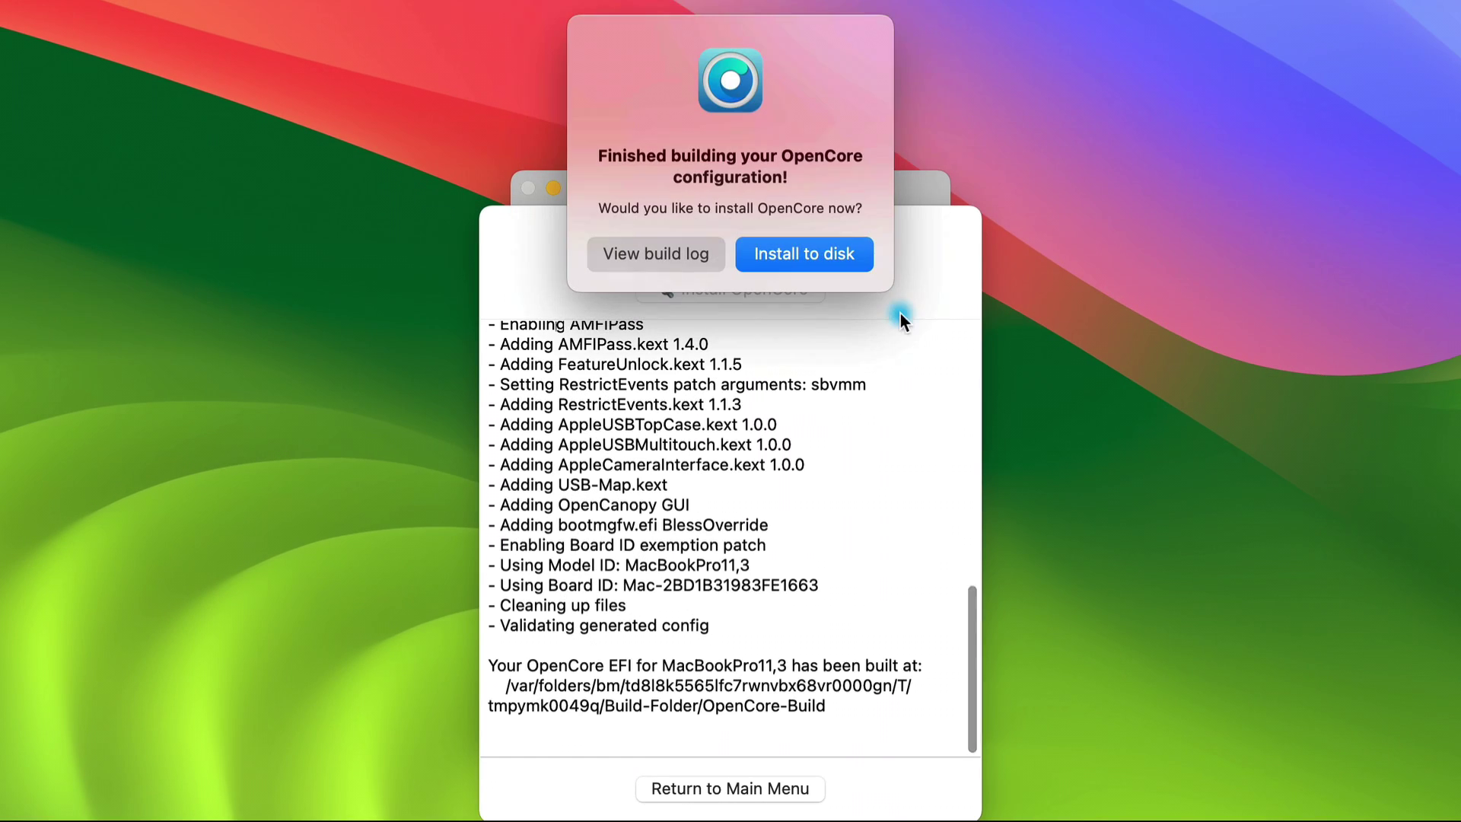
- Install the rebuilt OpenCore onto disk0's EFI partition disk0s1
{"action": "left_click", "coordinate": [808, 254]}
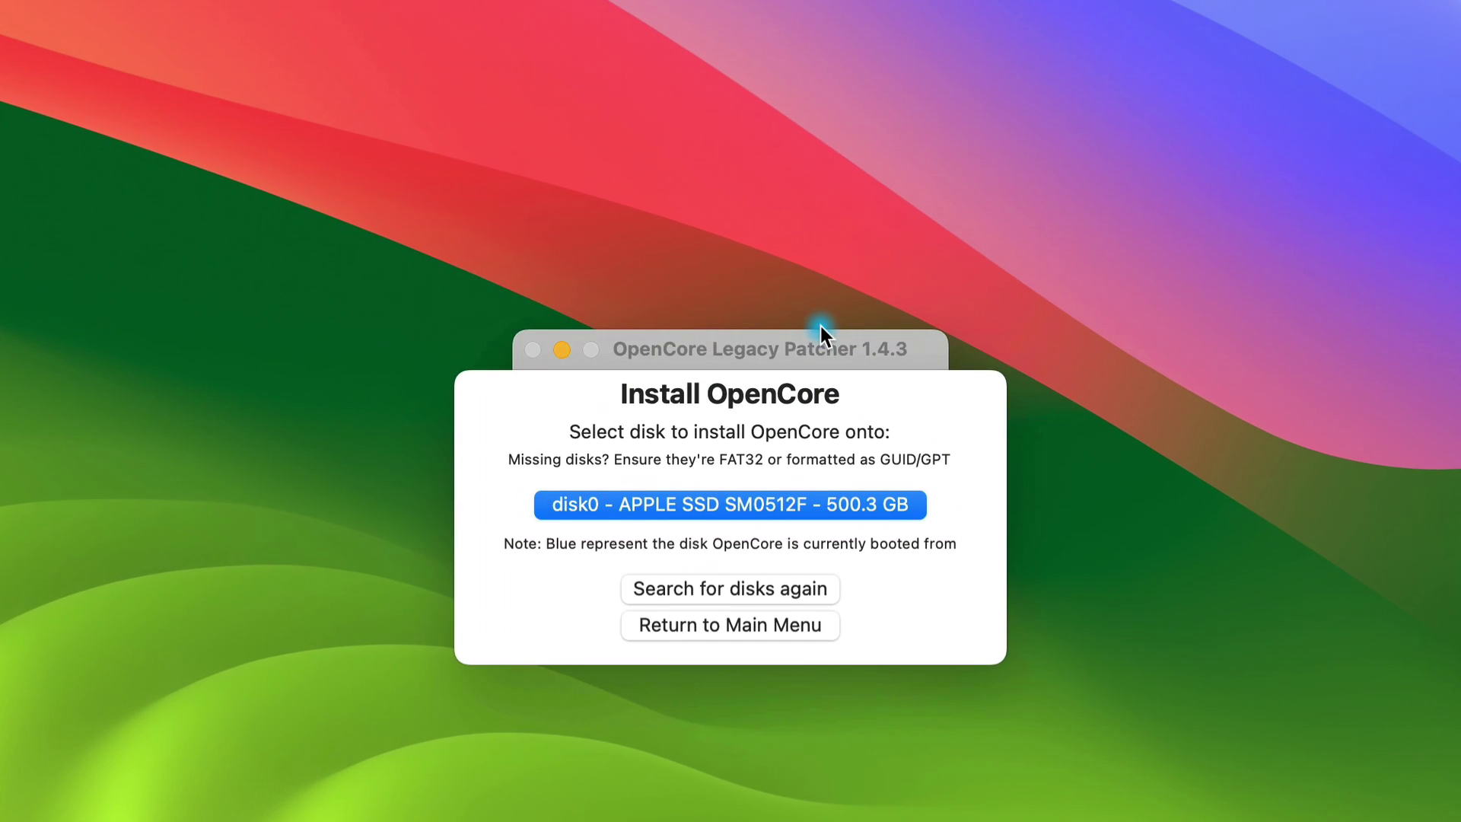
{"action": "left_click", "coordinate": [764, 504]}
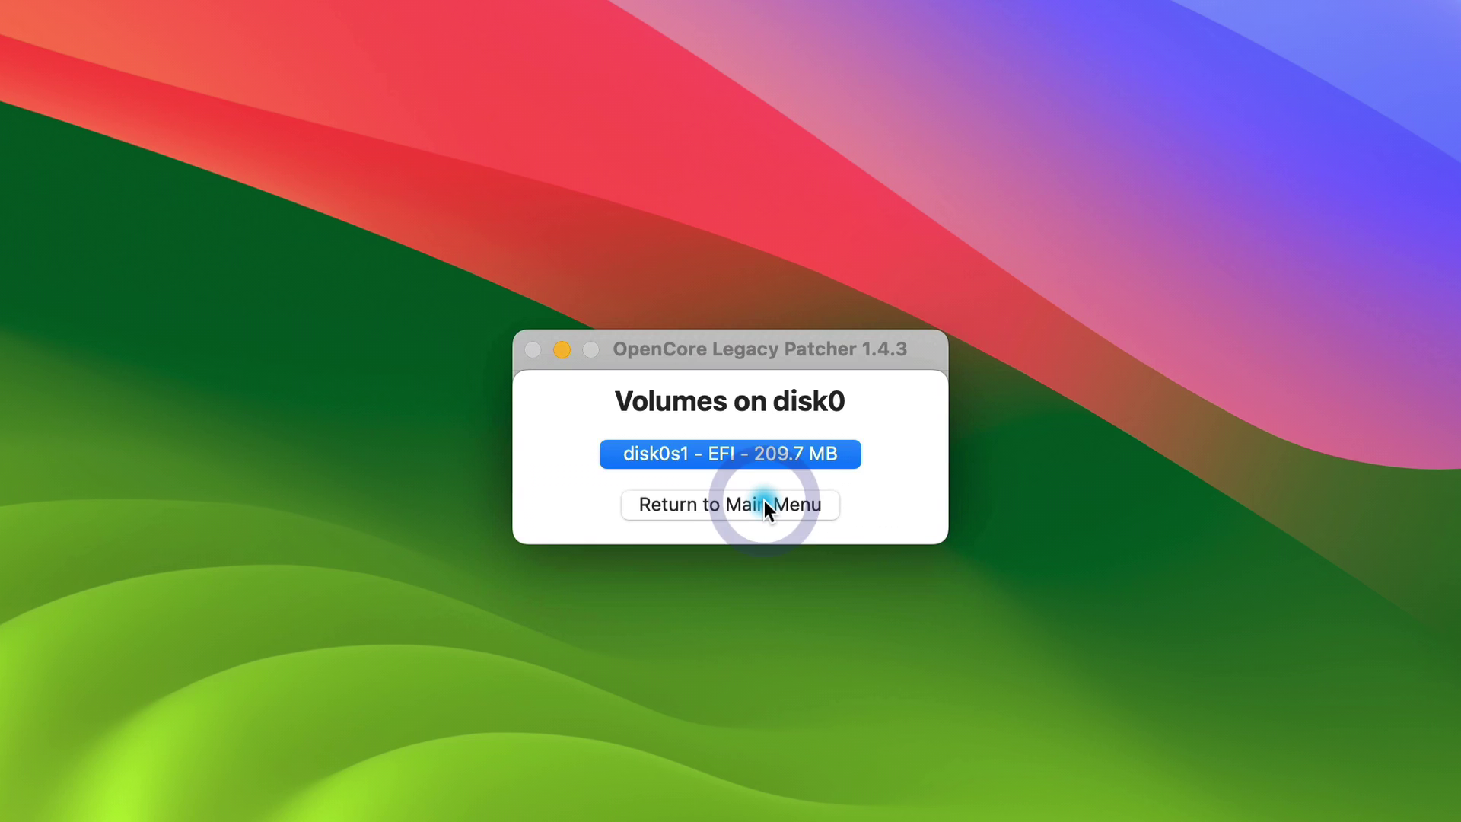
{"action": "left_click", "coordinate": [729, 454]}
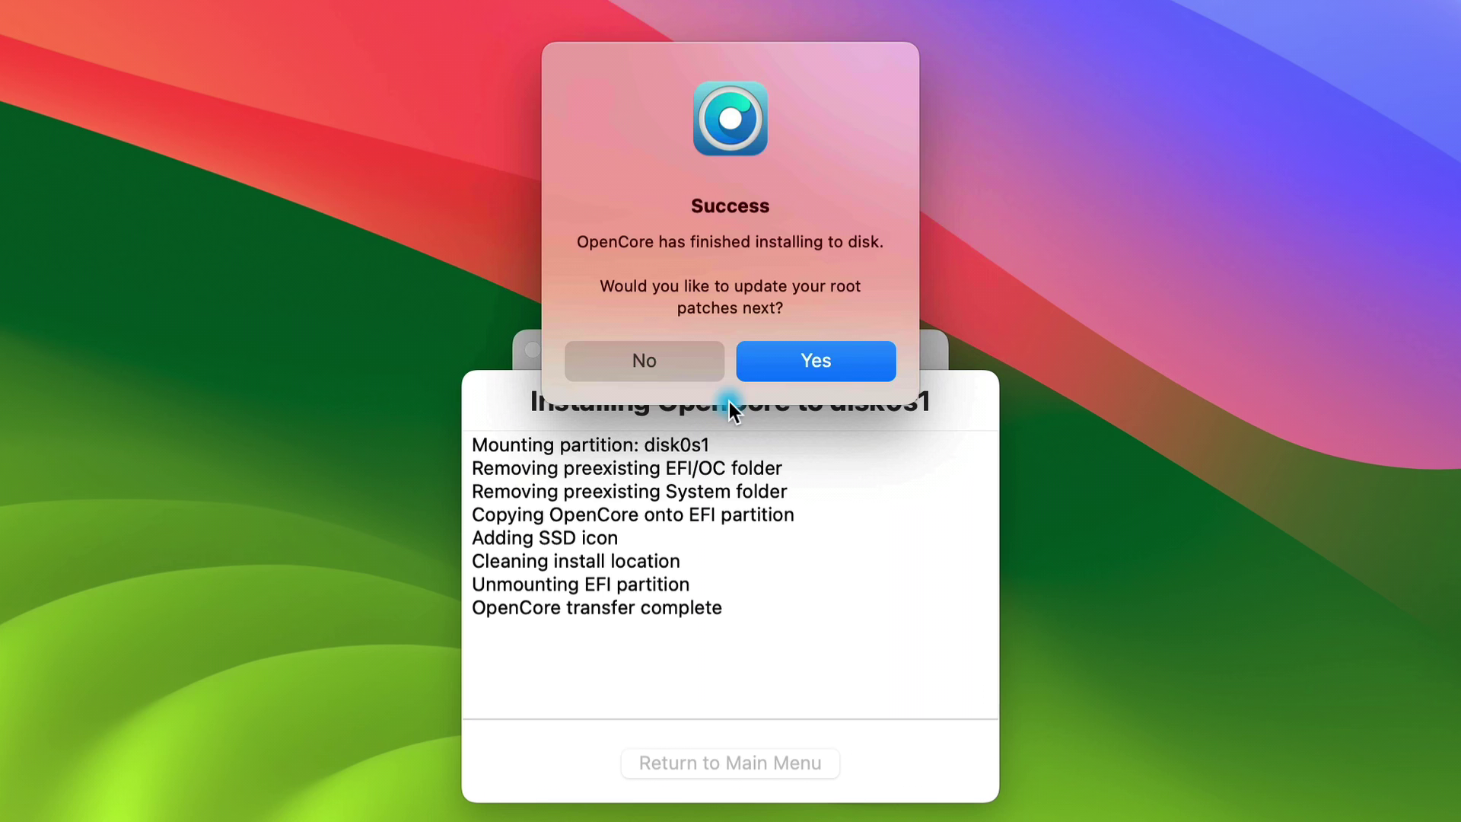
- Start root patching and allow the patcher to relaunch as root
{"action": "left_click", "coordinate": [782, 359]}
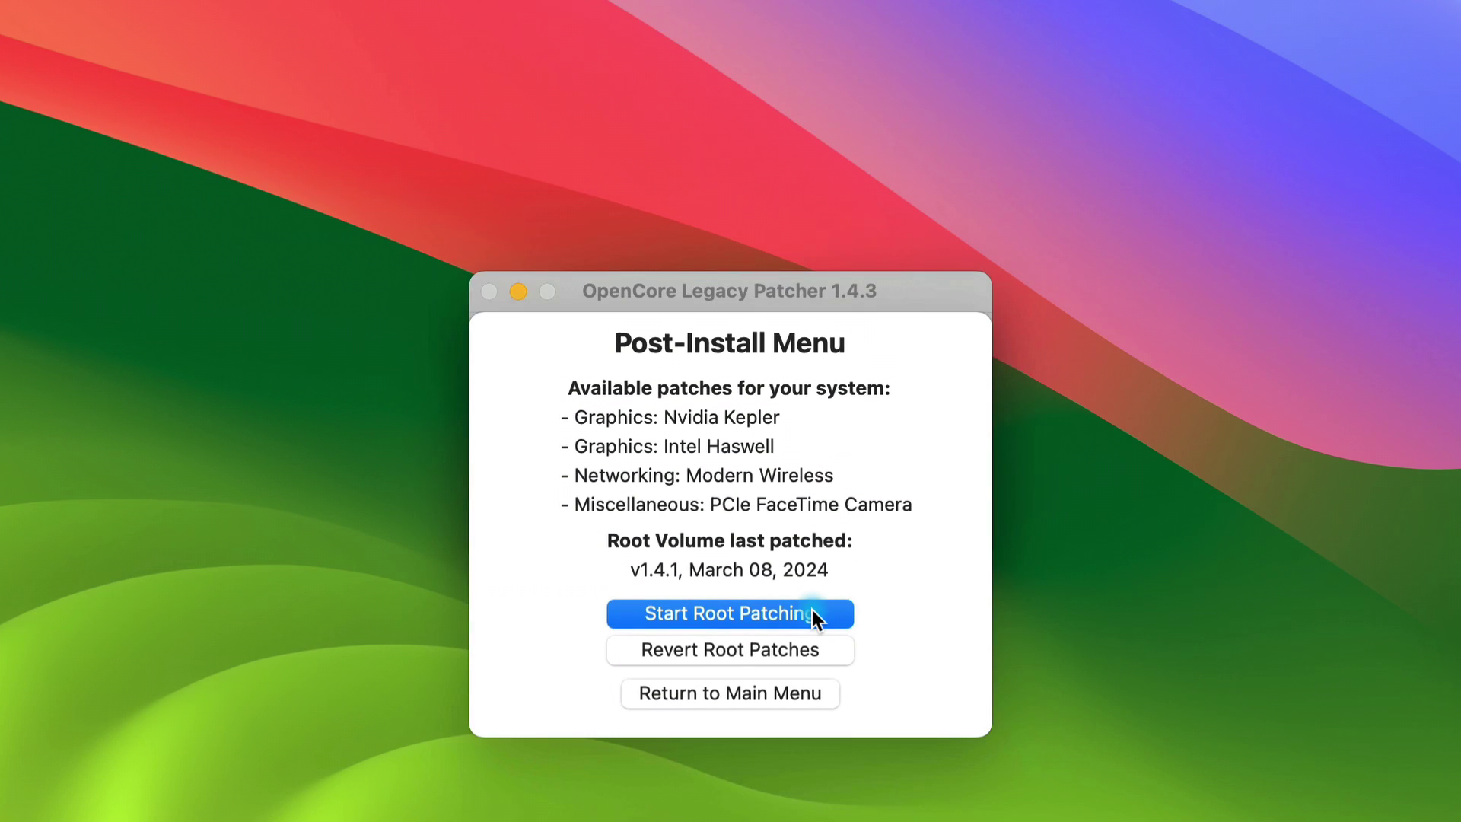
{"action": "left_click", "coordinate": [811, 610]}
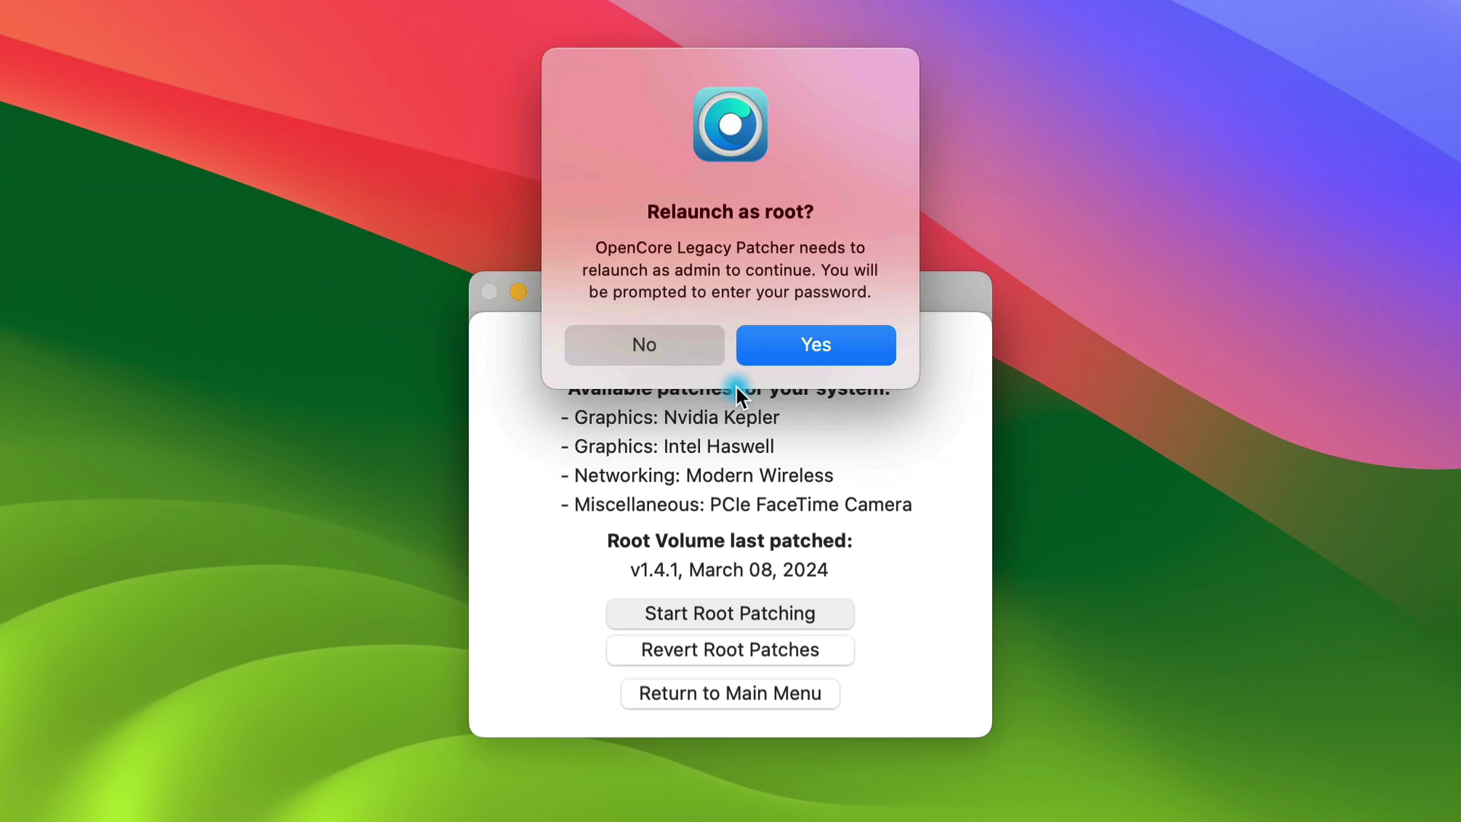
{"action": "left_click", "coordinate": [787, 345]}
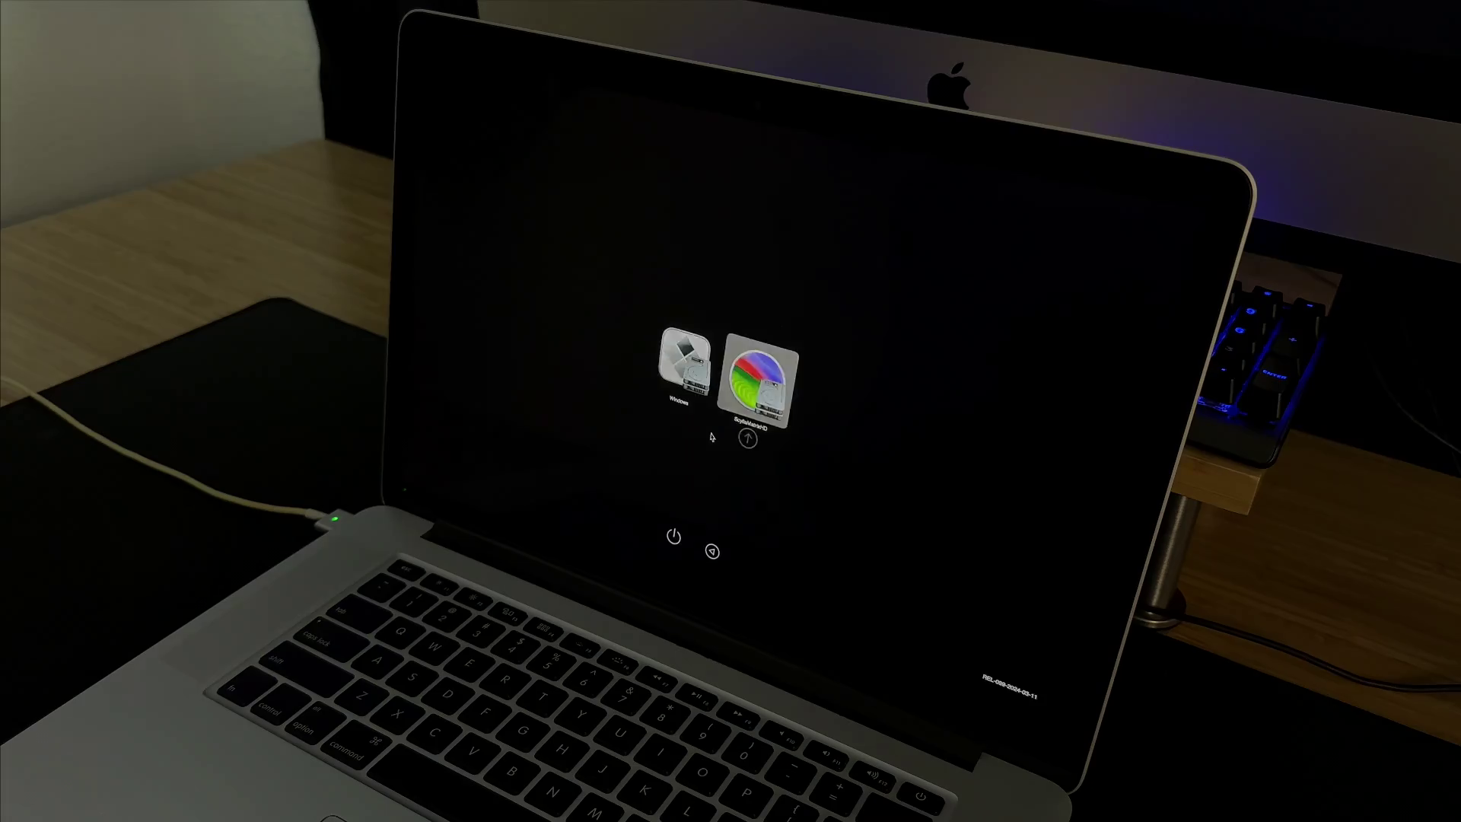
- Boot macOS, log back in, and open System Settings > General > Software Update
{"action": "key", "text": "Return"}
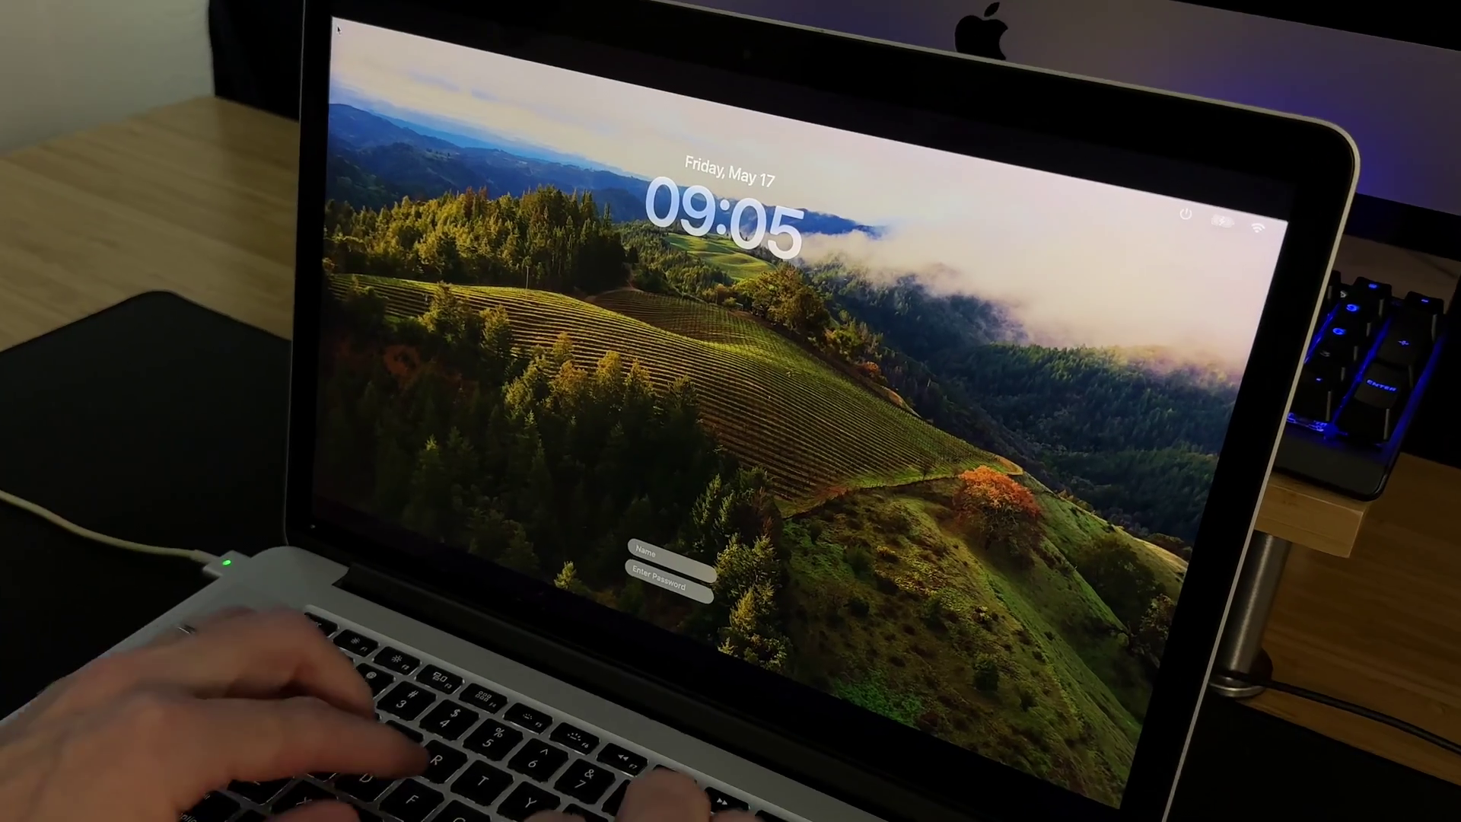
{"action": "type", "text": "anson"}
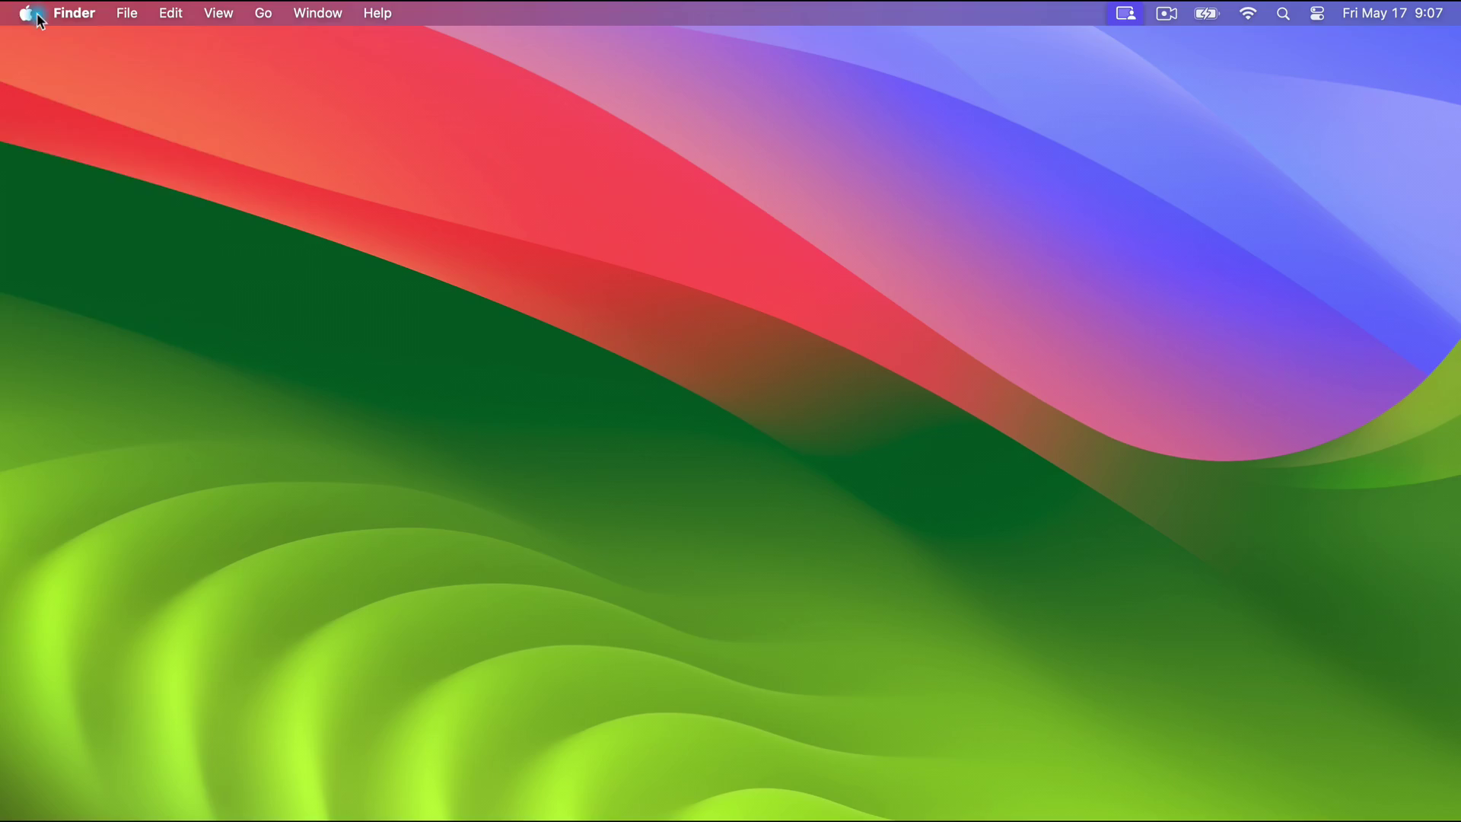
{"action": "left_click", "coordinate": [26, 13]}
{"action": "left_click", "coordinate": [58, 77]}
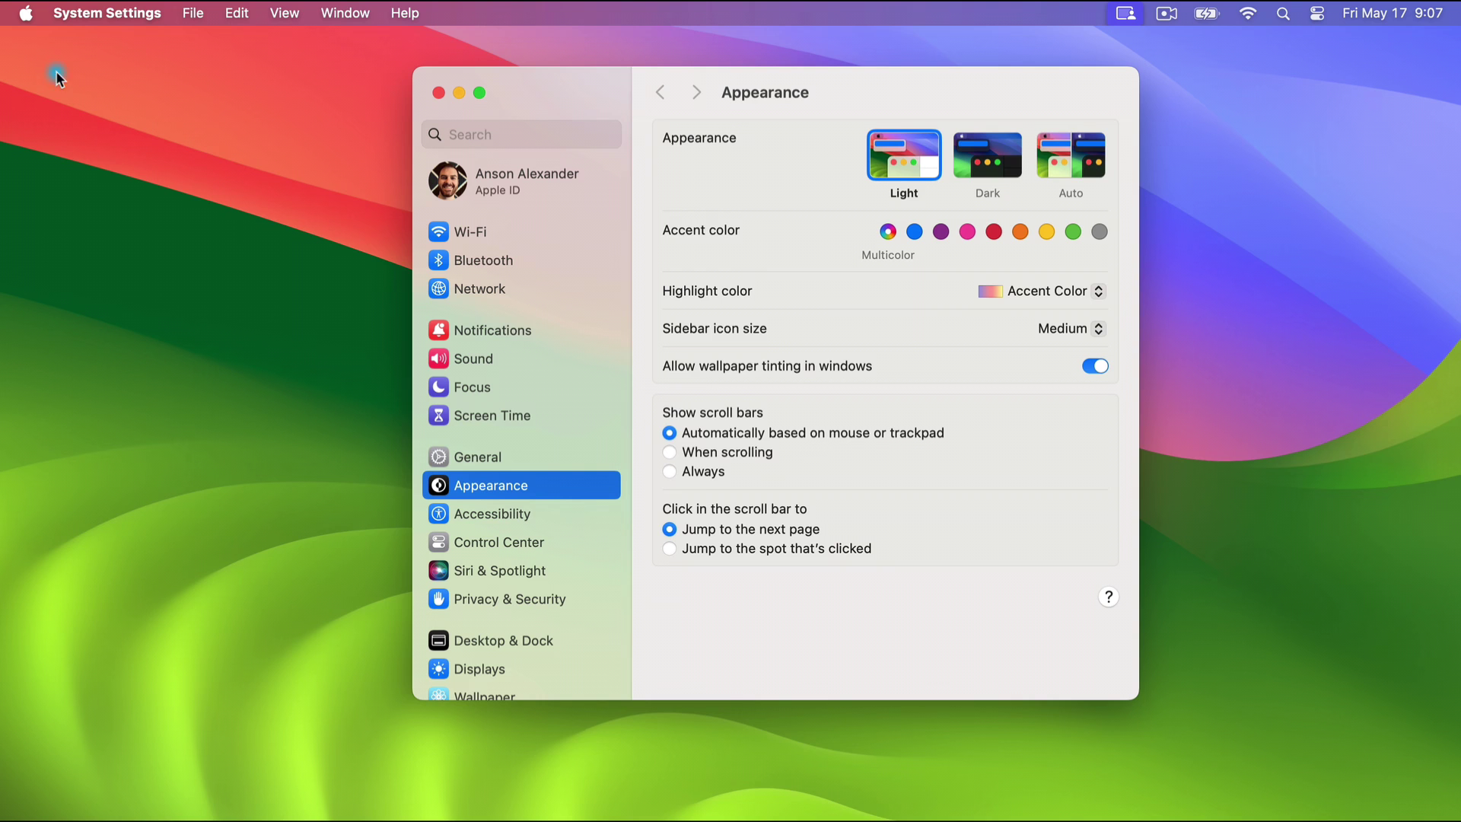
{"action": "left_click", "coordinate": [540, 456]}
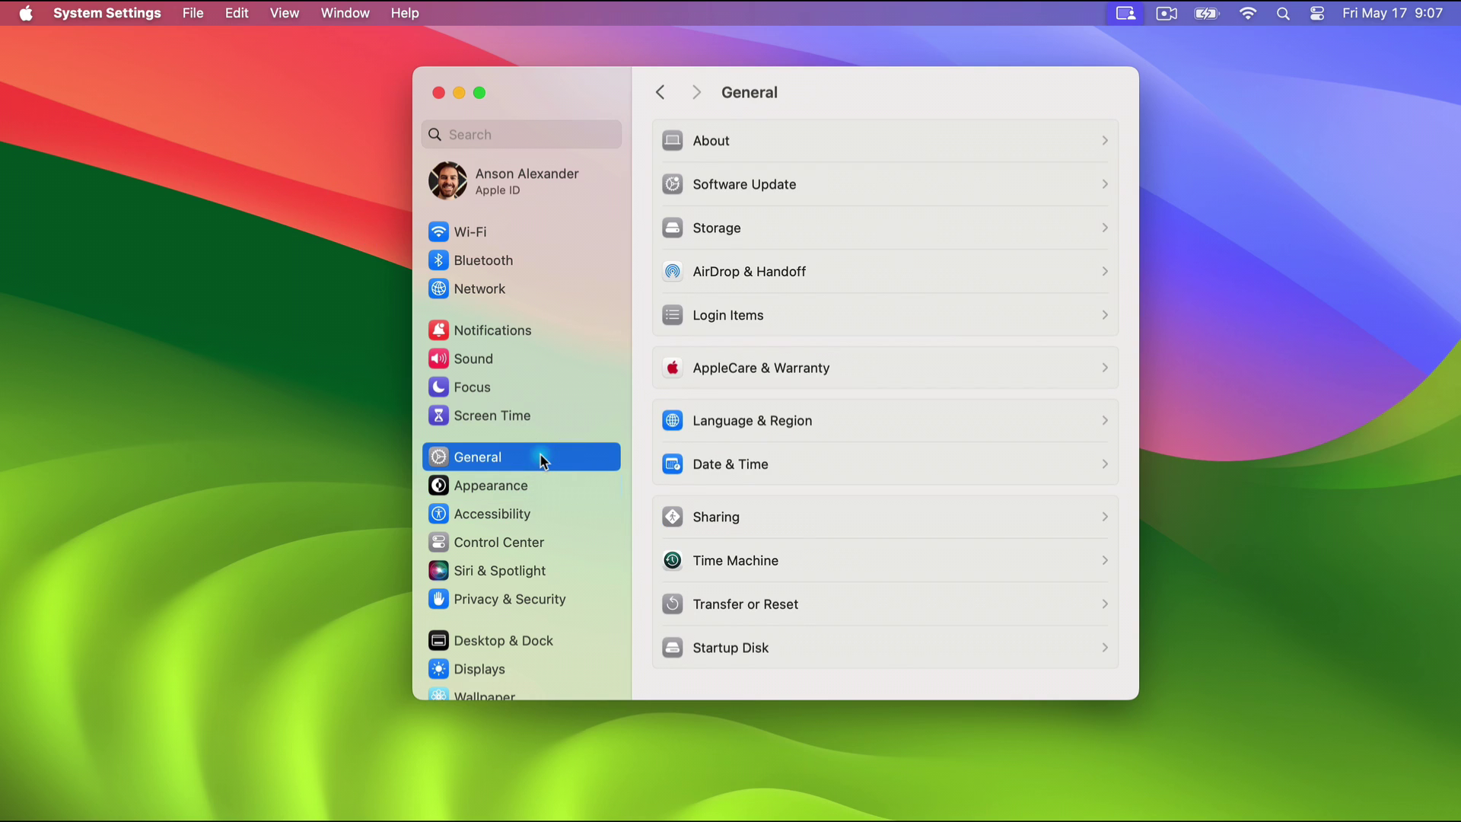
{"action": "left_click", "coordinate": [885, 183]}
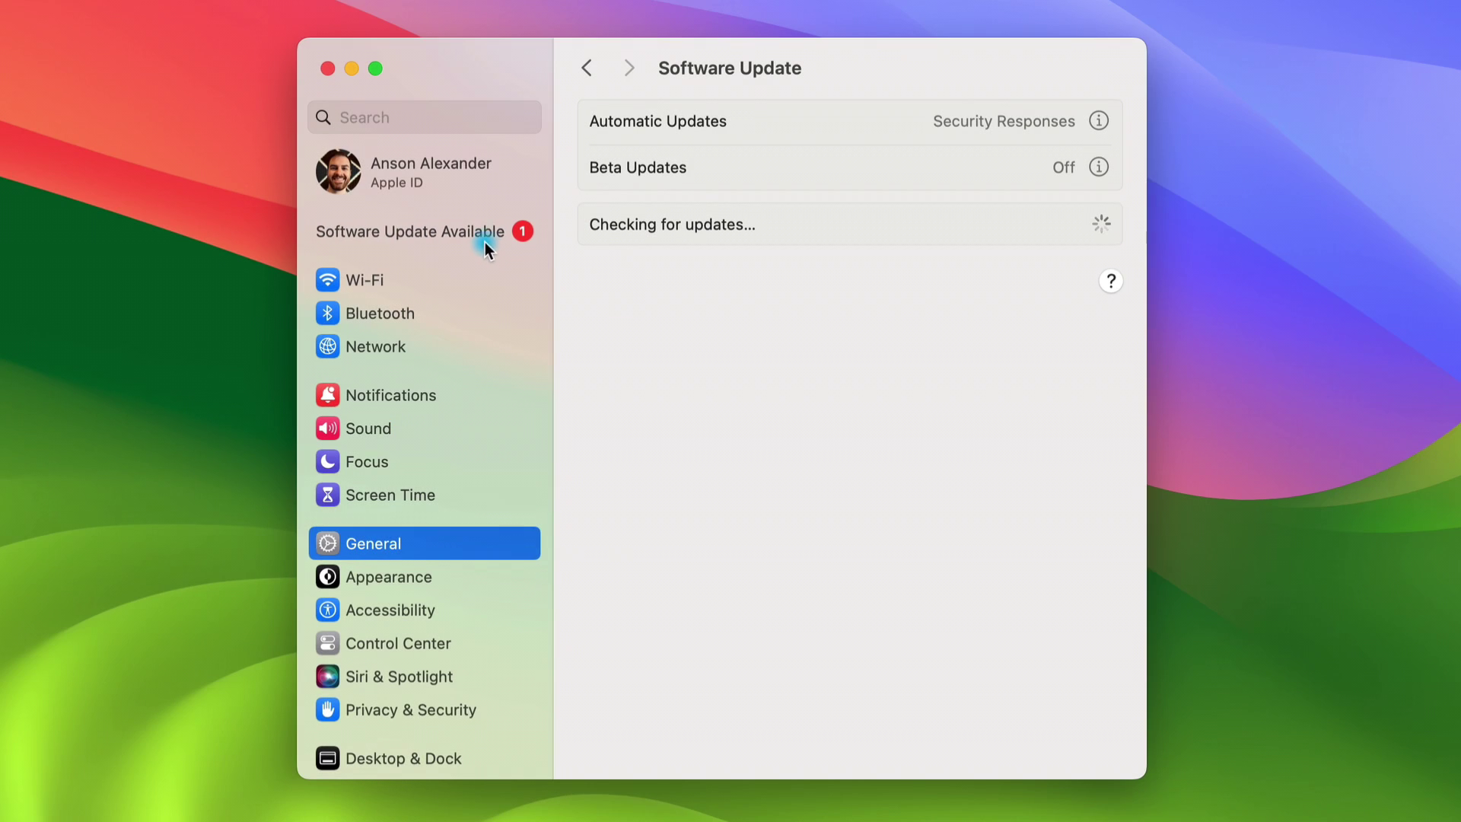
- Open the available software update entry in the sidebar
{"action": "left_click", "coordinate": [481, 239]}
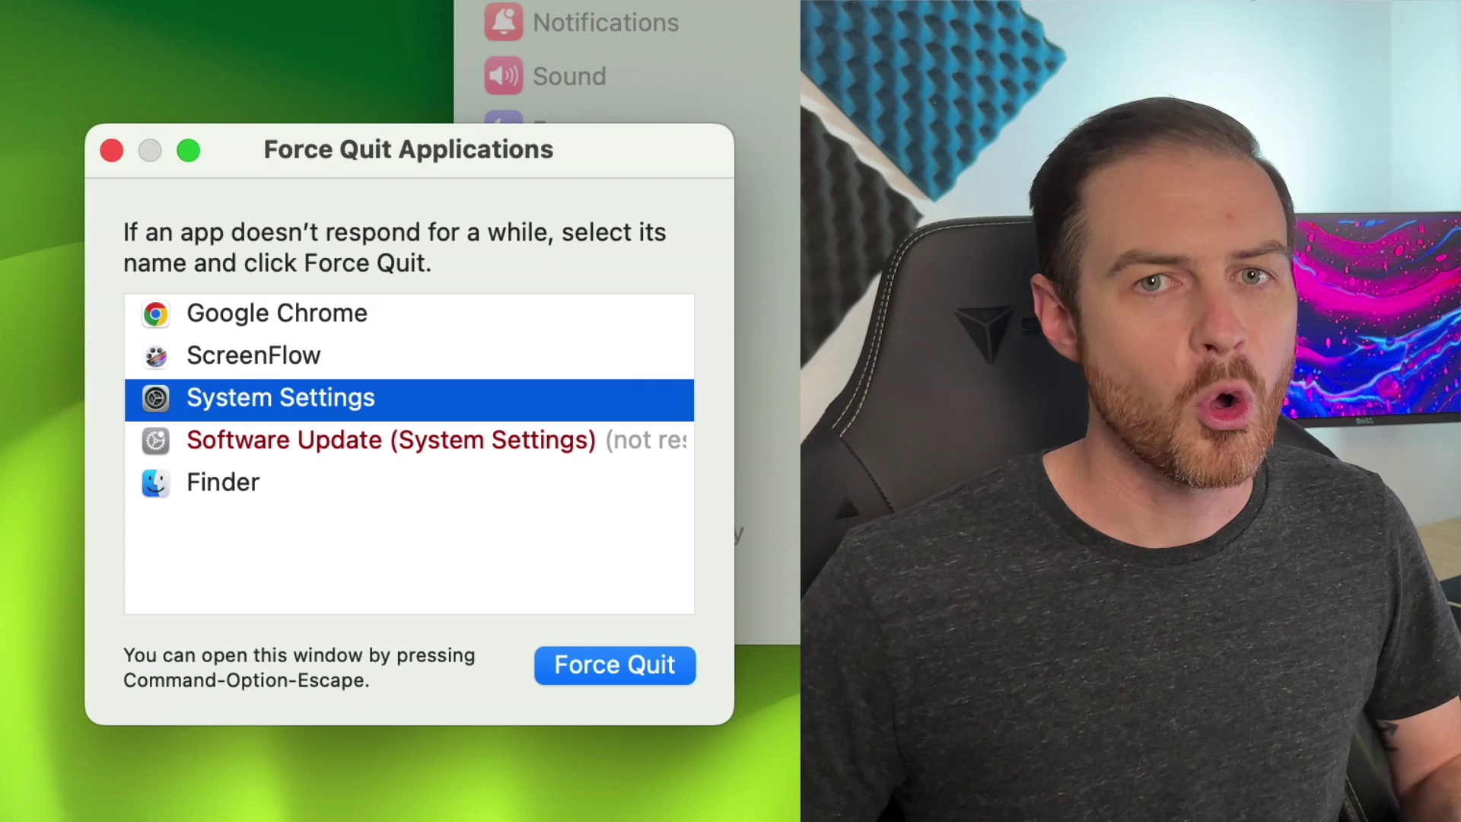
- Force quit the unresponsive Software Update (System Settings) and reopen Software Update
{"action": "left_click", "coordinate": [567, 440]}
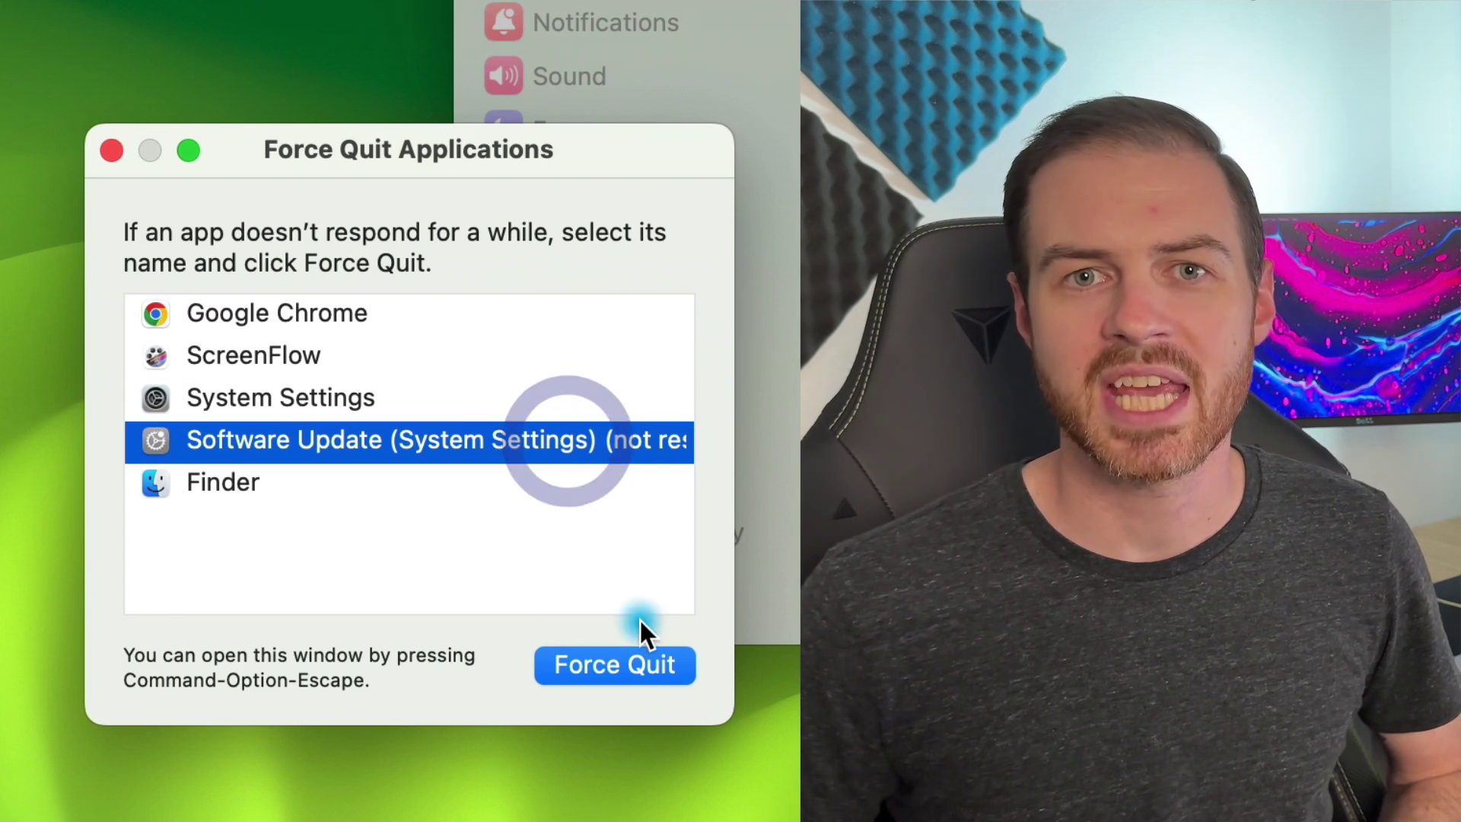
{"action": "left_click", "coordinate": [559, 564]}
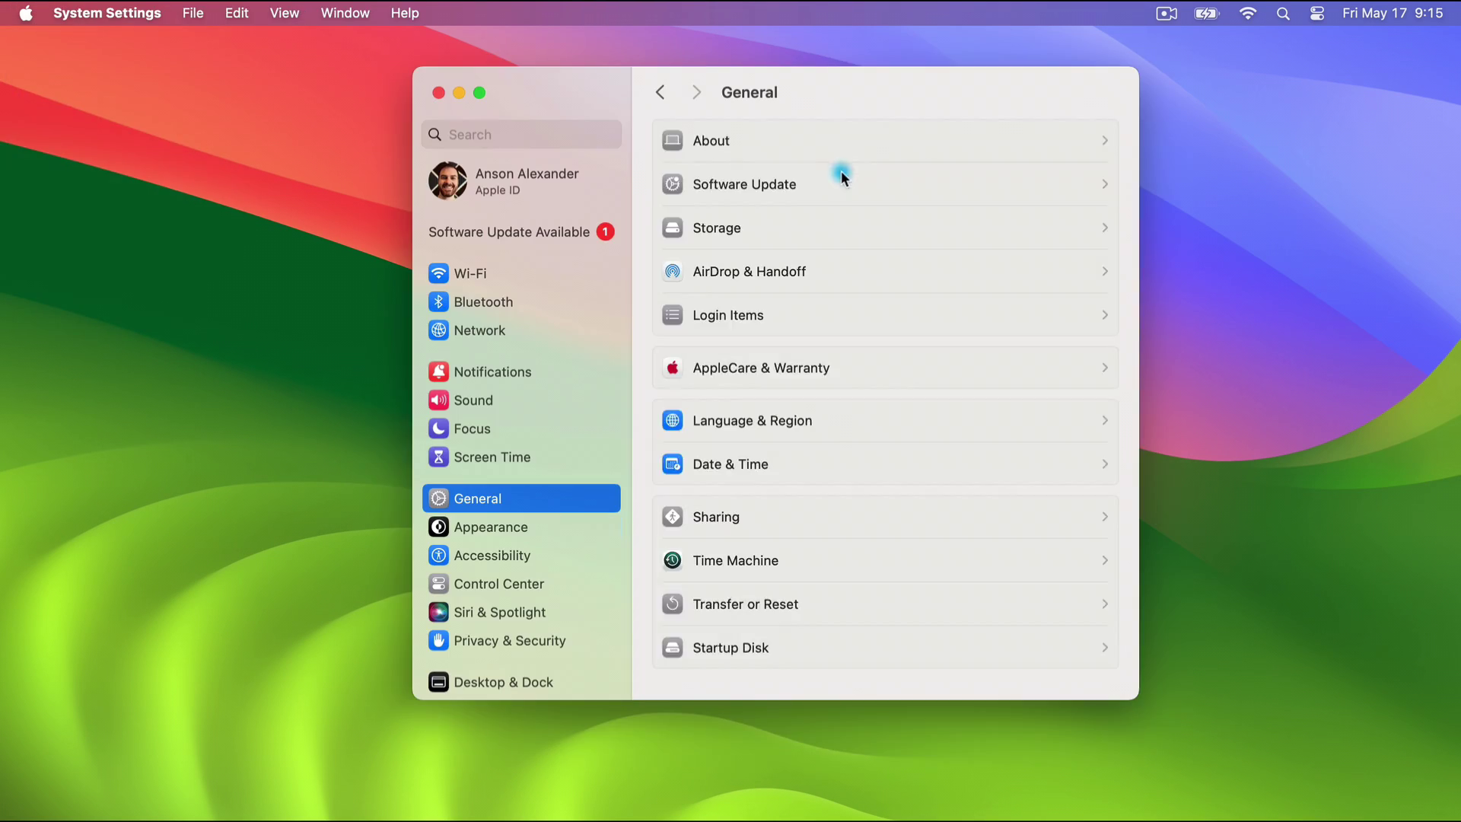
{"action": "left_click", "coordinate": [841, 180]}
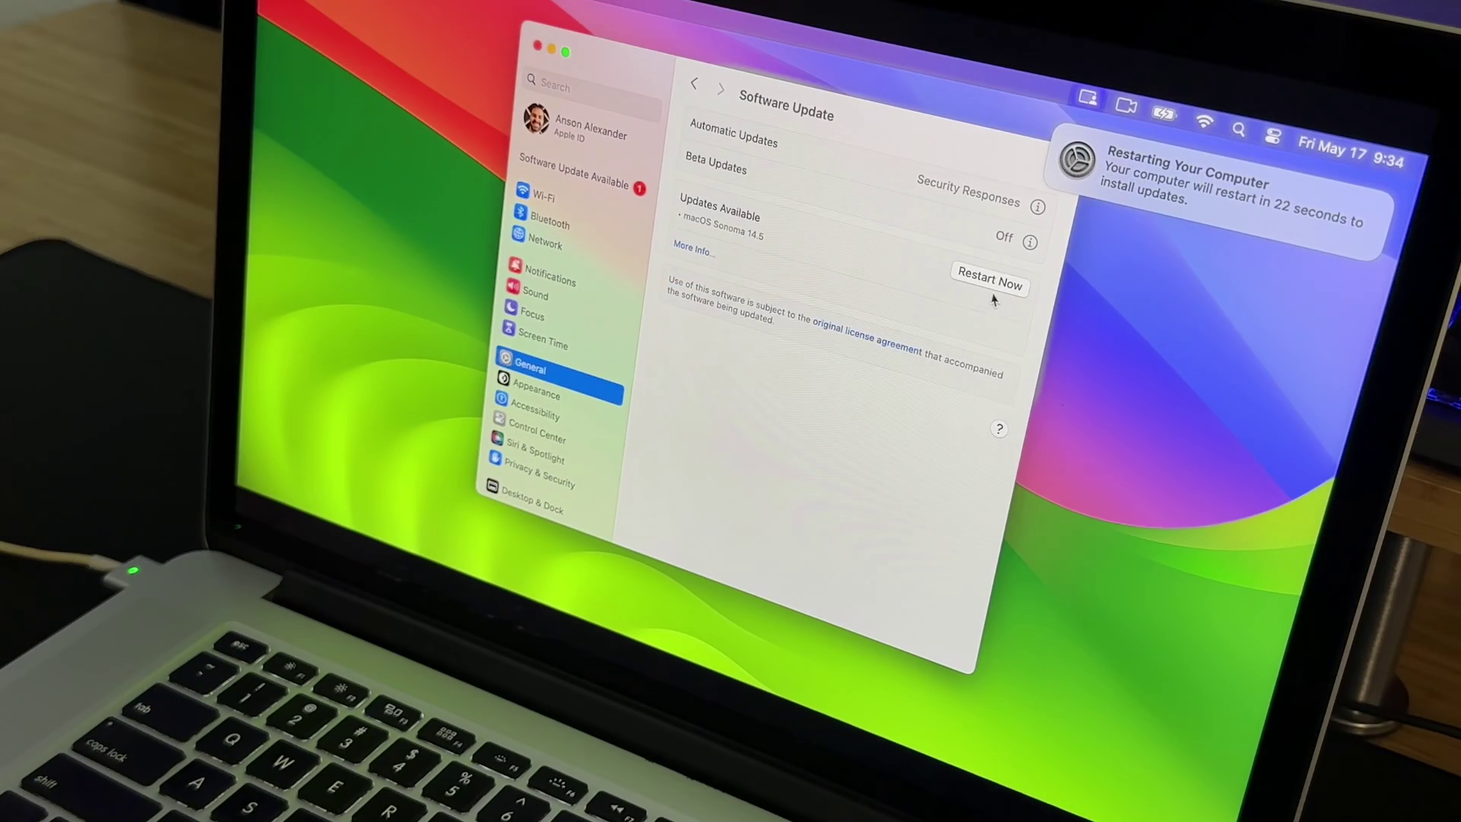
- Restart now to install macOS Sonoma 14.5
{"action": "left_click", "coordinate": [990, 285]}
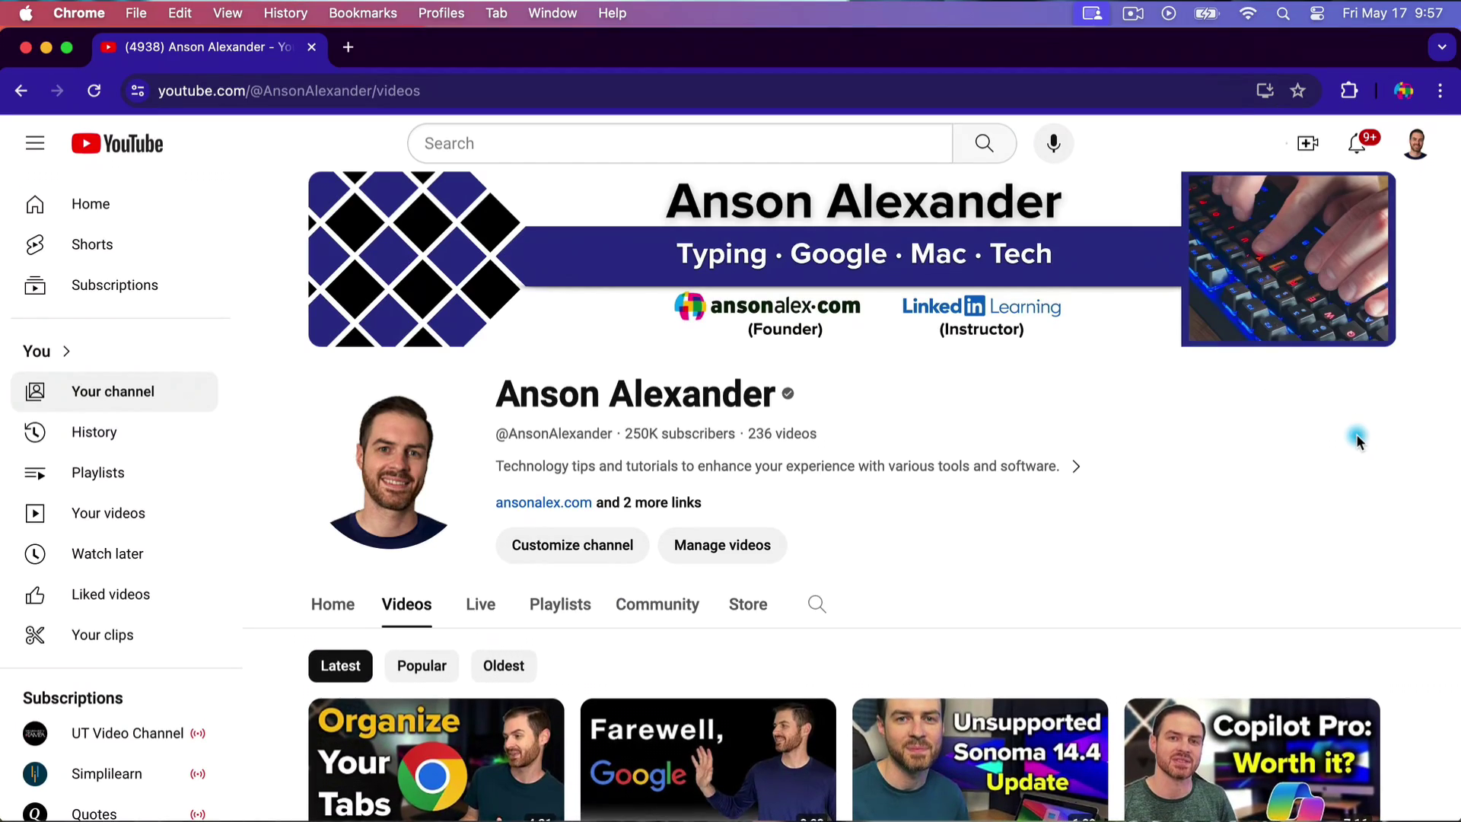
- Scroll down through the YouTube channel's video list in Chrome
{"action": "scroll", "coordinate": [1409, 692], "scroll_direction": "down", "scroll_amount": 1}
{"action": "scroll", "coordinate": [1409, 687], "scroll_direction": "down", "scroll_amount": 10}
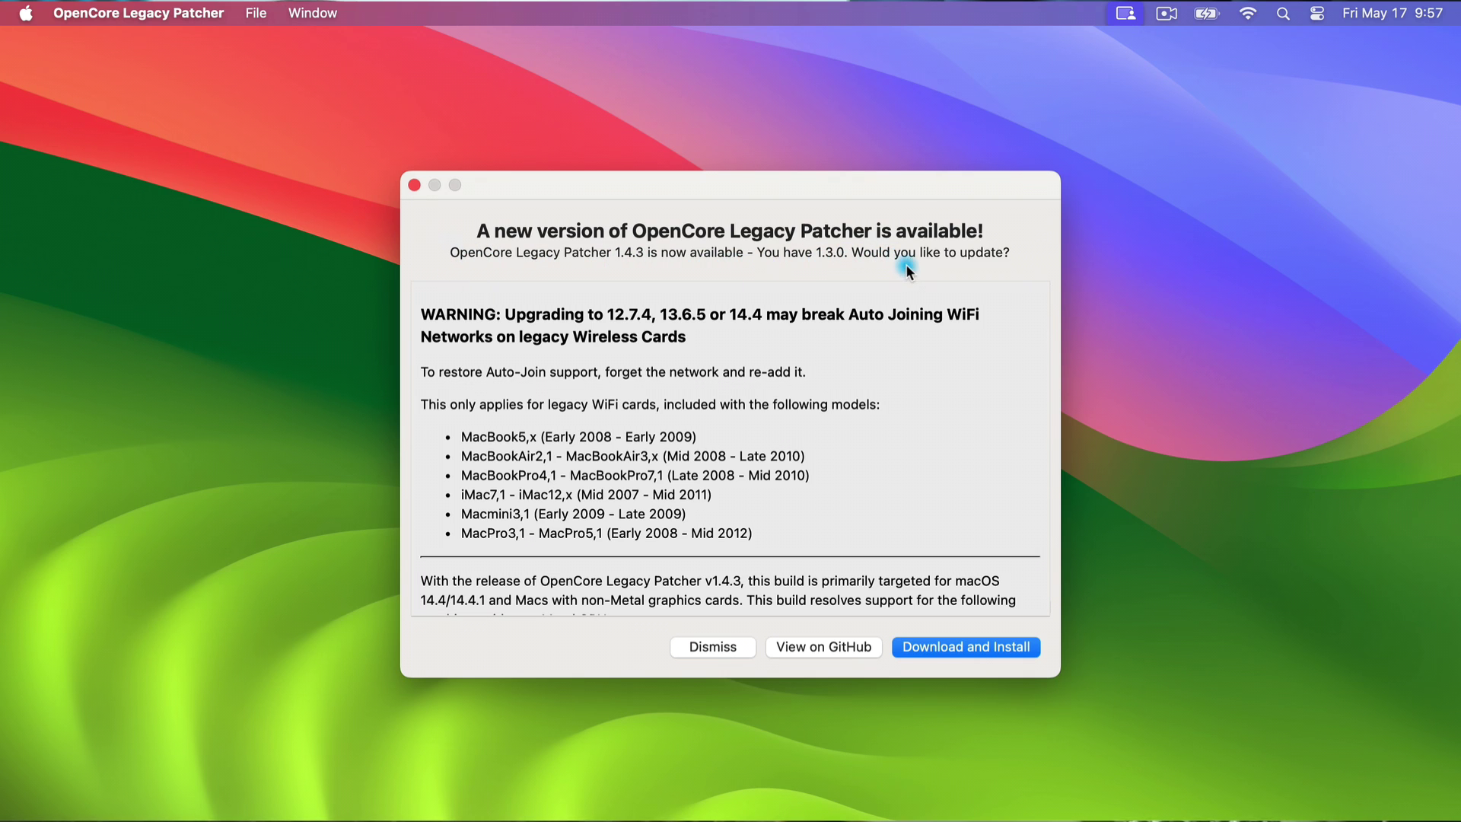
- Scroll the 1.4.3 release notes and begin downloading the patcher update
{"action": "scroll", "coordinate": [914, 615], "scroll_direction": "down", "scroll_amount": 10}
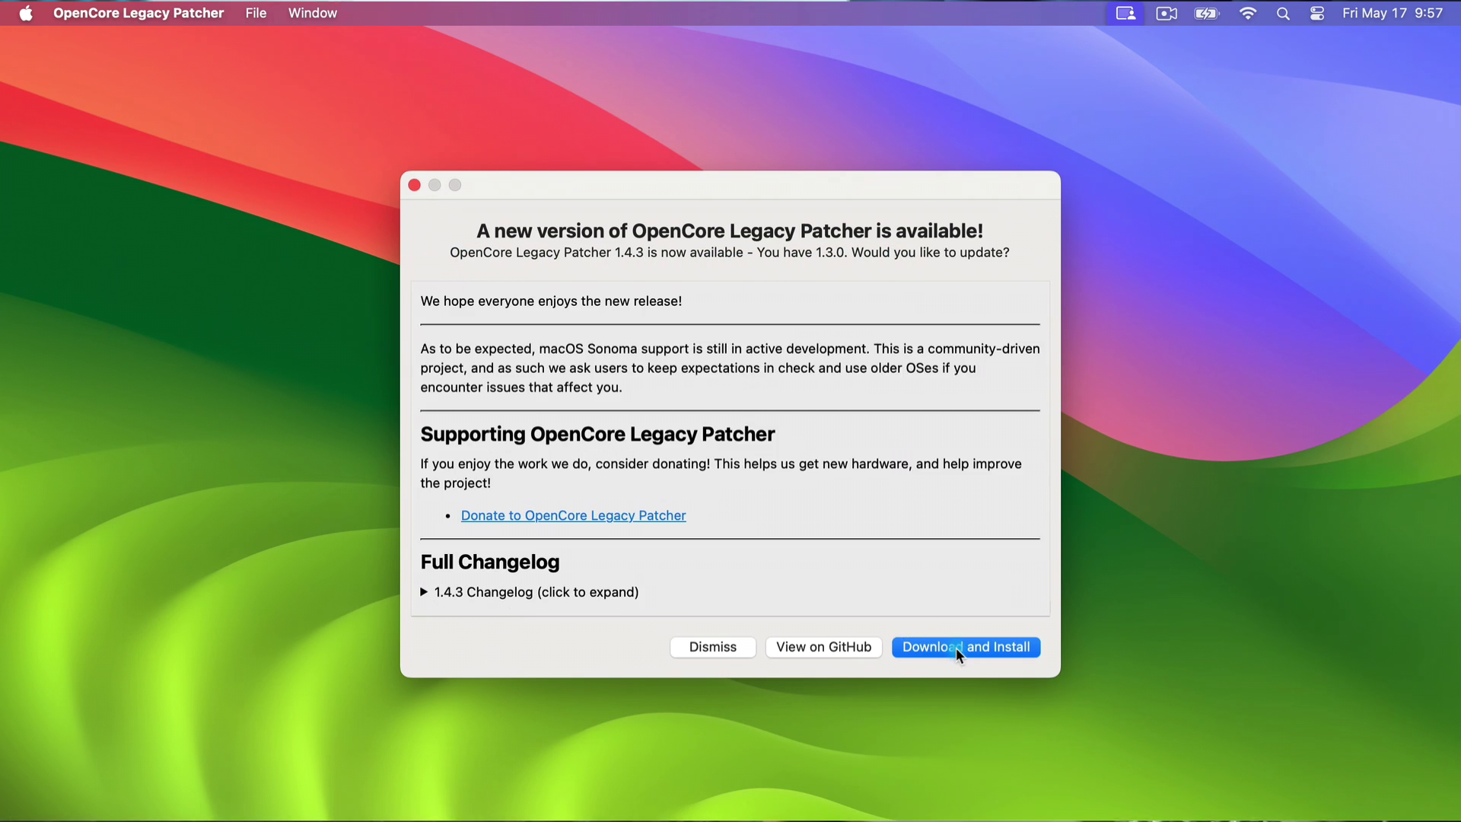
{"action": "left_click", "coordinate": [955, 646]}
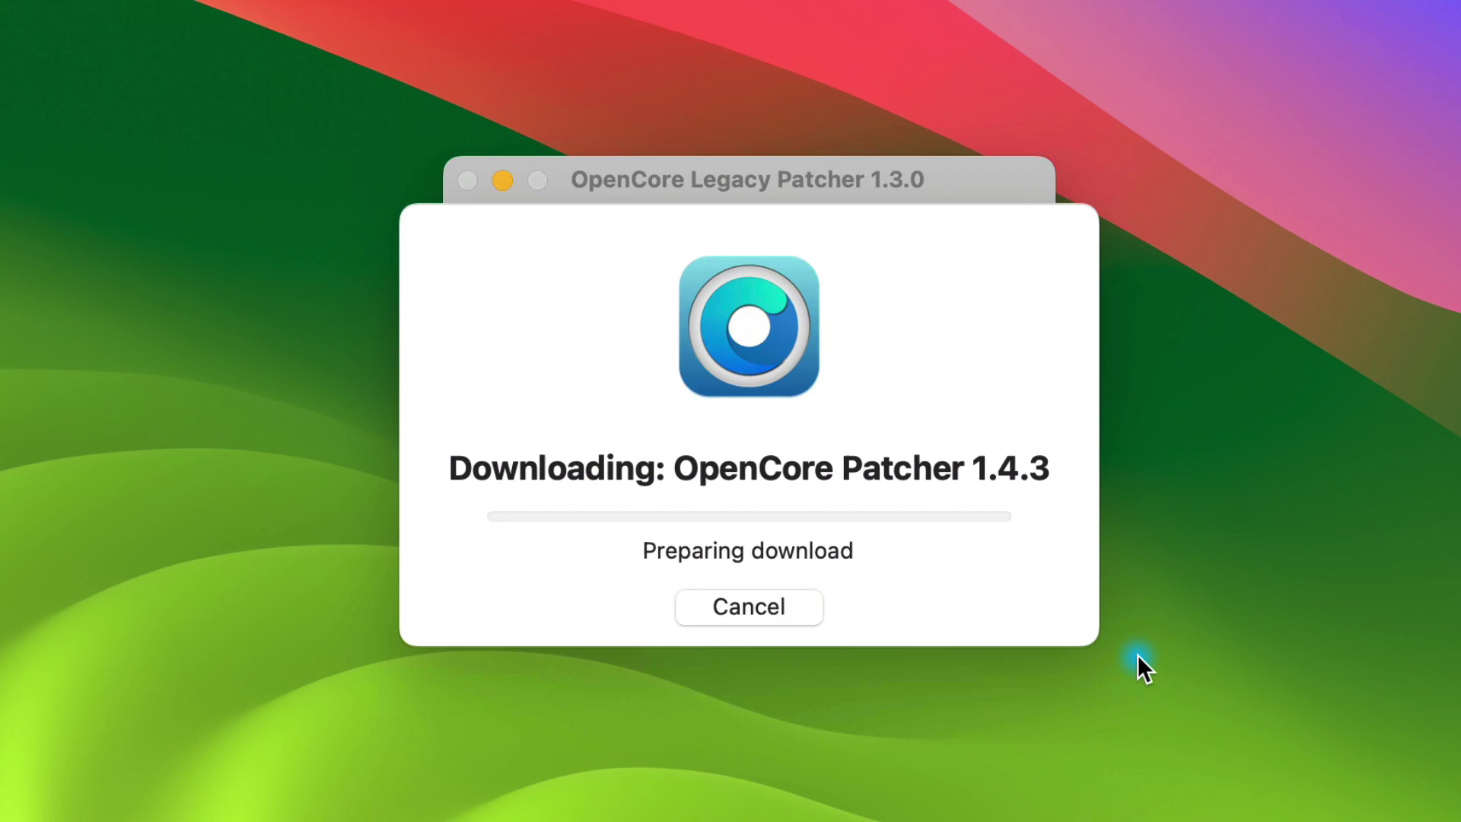